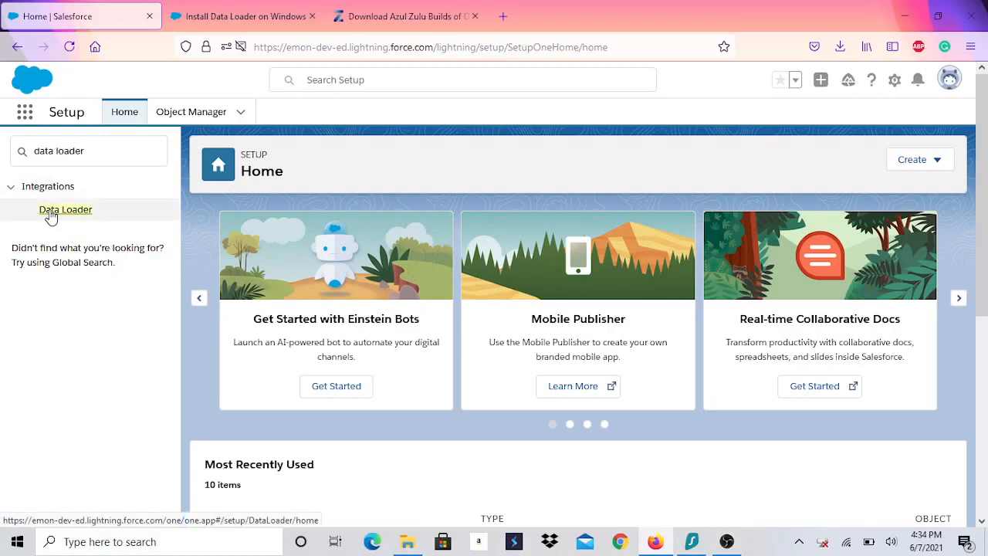
- Go to the Data Loader page under Integrations in Salesforce Setup
click(51, 213)
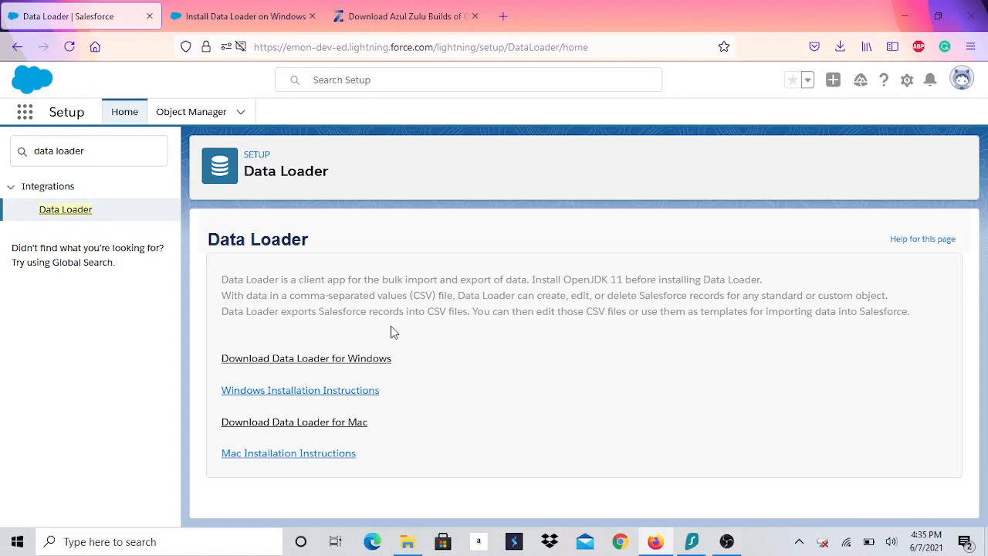
- Switch to the 'Install Data Loader on Windows' help article and read its steps
click(195, 11)
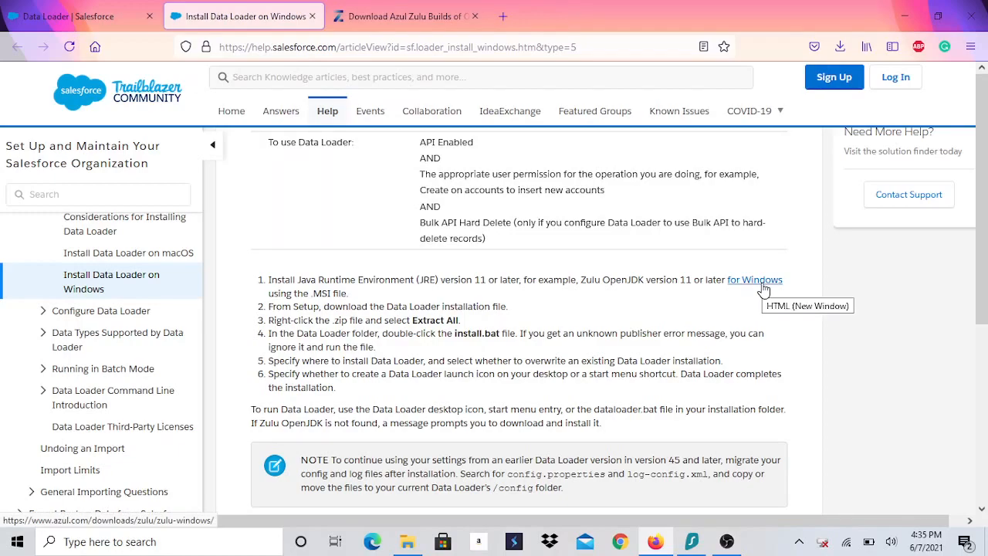
- Review the Zulu 16.0.1 Windows JDK/JRE downloads, then return to the Data Loader setup page
click(401, 16)
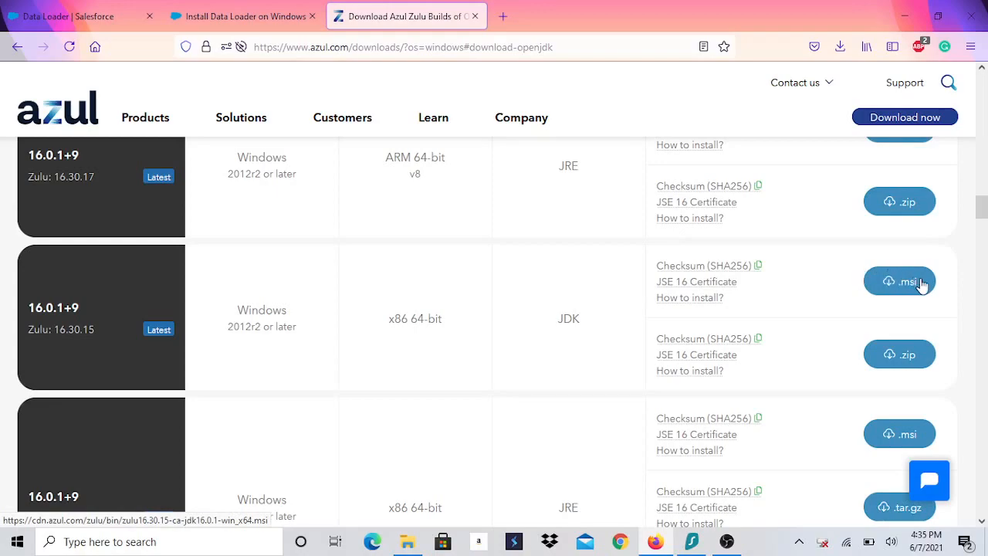
click(245, 16)
click(68, 16)
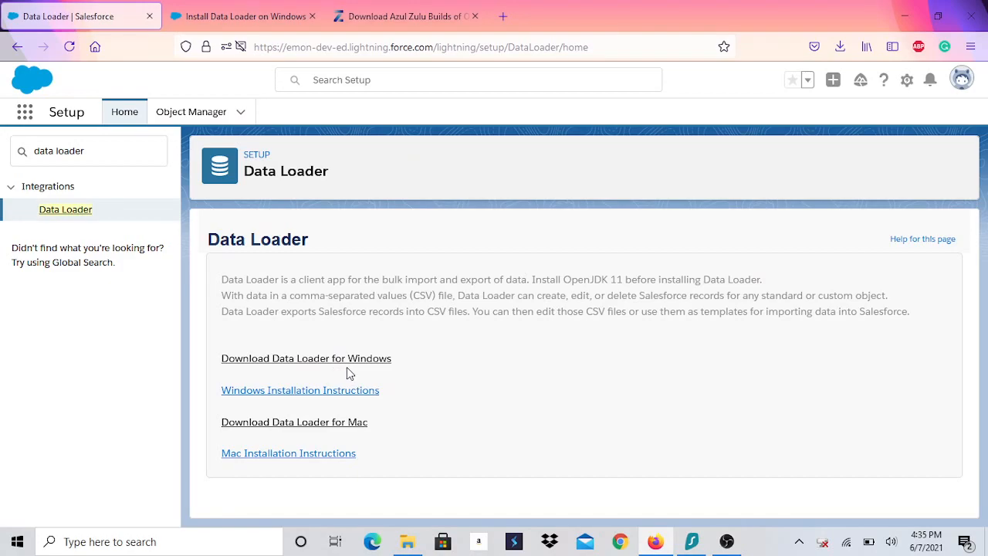
- Extract dataloader_win.zip in Downloads into a dataloader_win folder
click(413, 542)
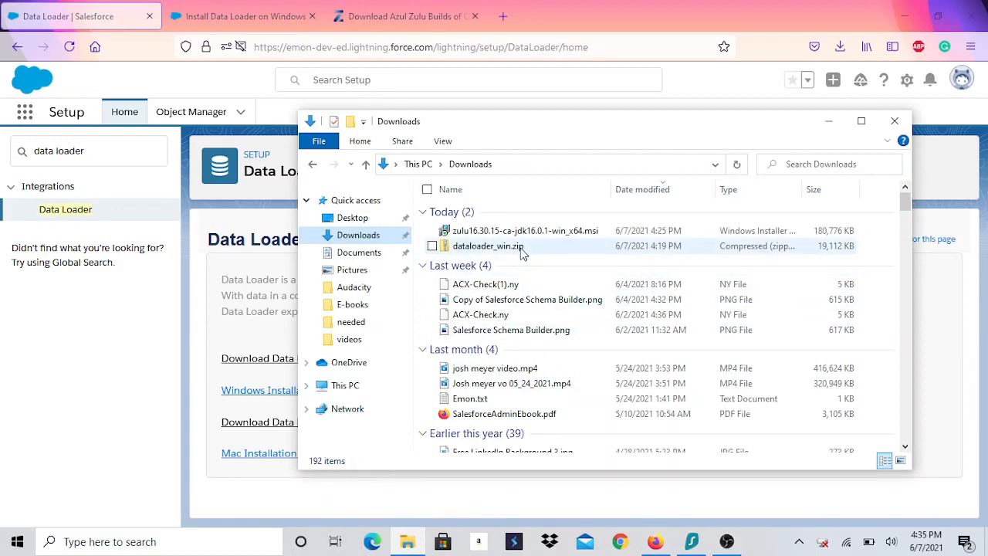
click(480, 247)
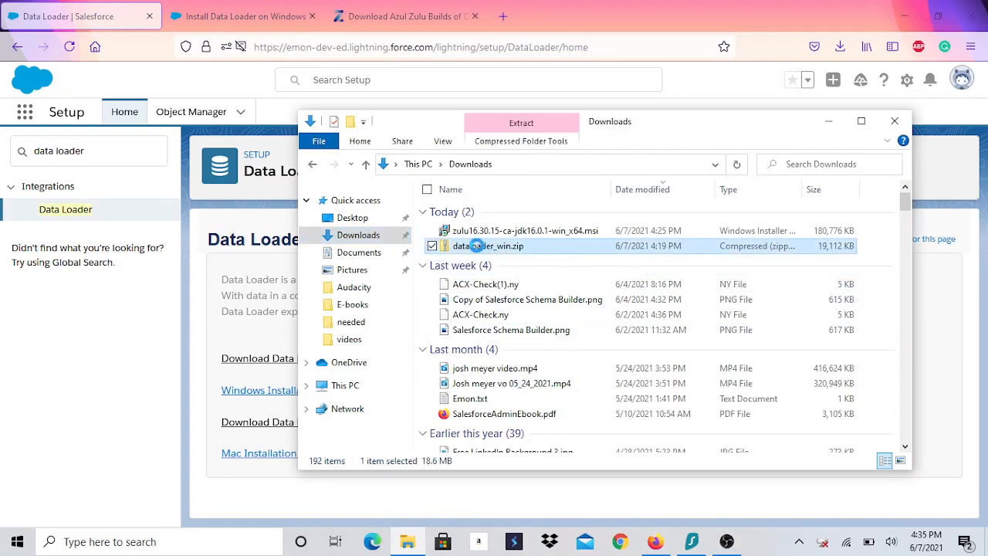
right_click(481, 247)
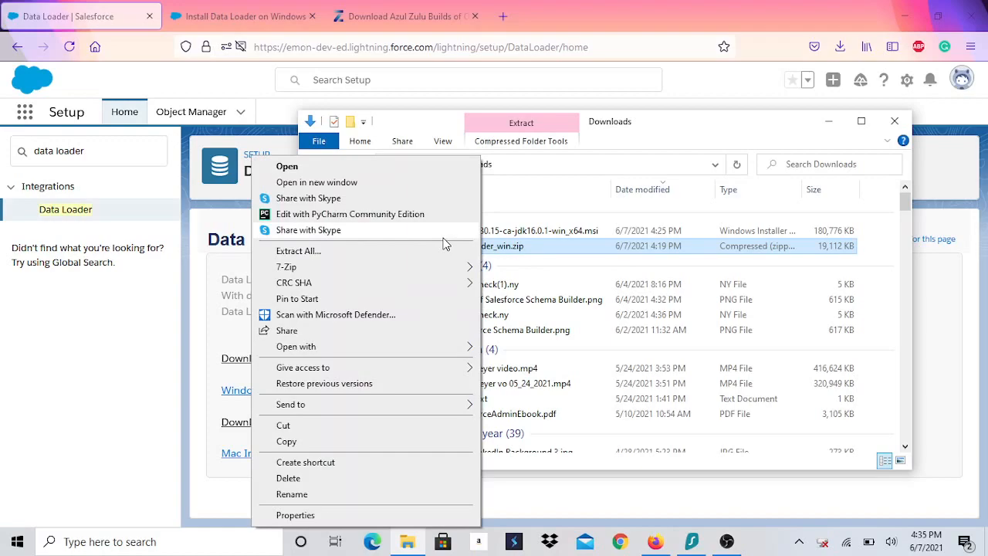
click(394, 251)
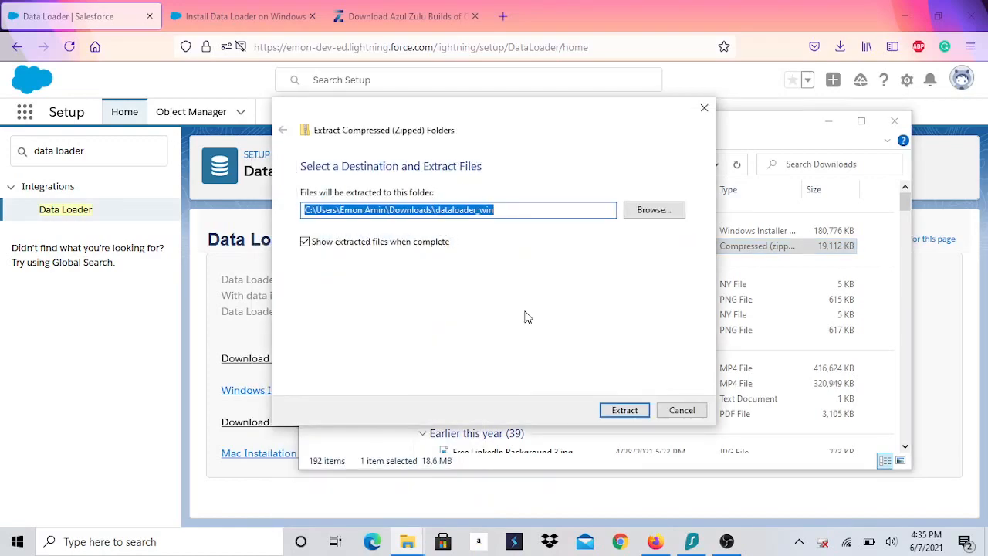
click(640, 411)
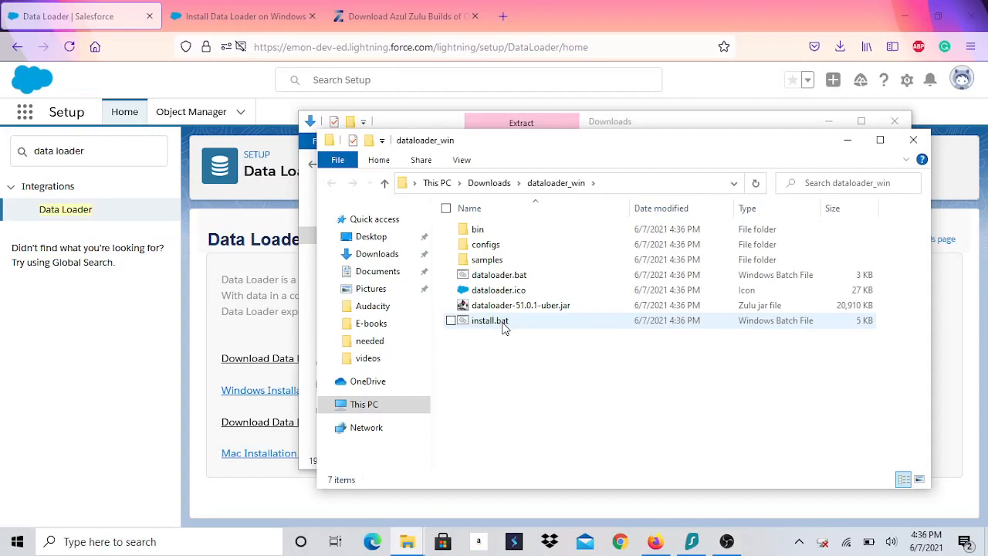
- Run install.bat and allow it past the SmartScreen 'Run anyway' warning
double_click(504, 324)
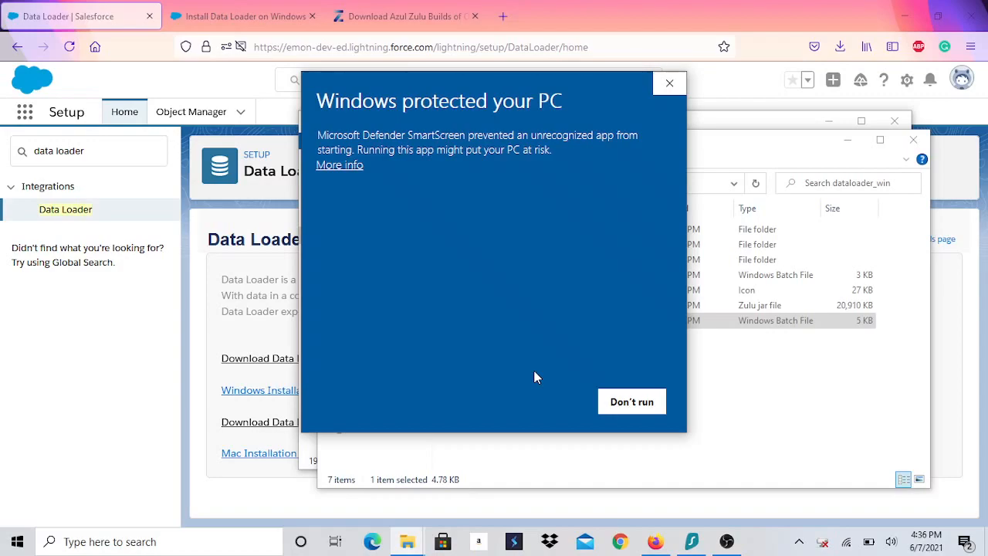
click(351, 166)
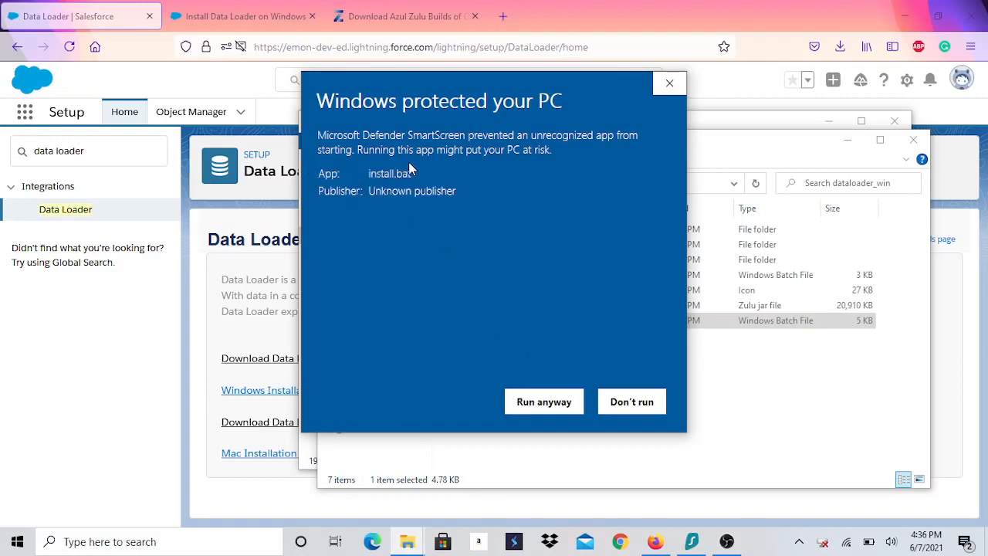
click(544, 401)
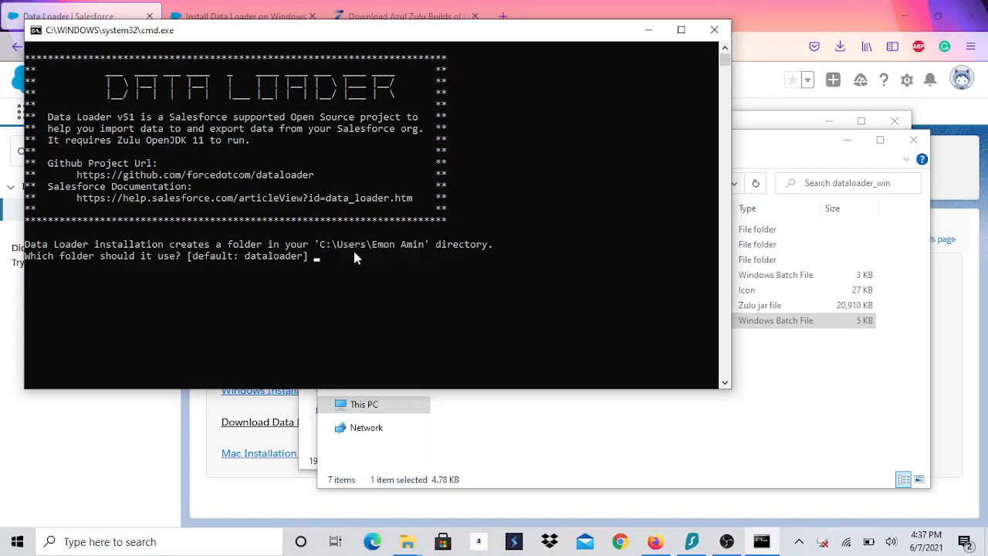
- Accept the default folder, overwrite, start menu shortcut and desktop icon, then close the finished installer
key(Return)
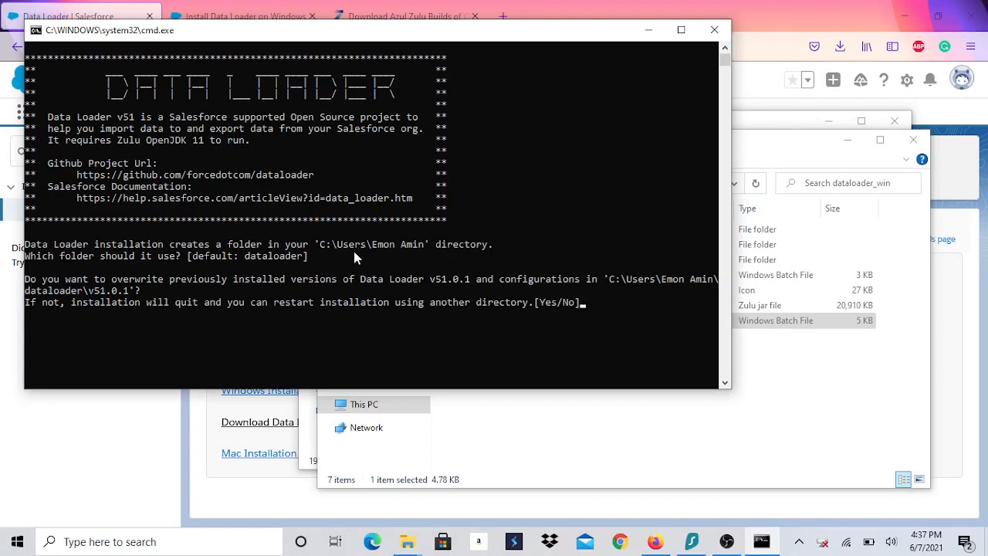
text(y)
key(BackSpace)
text(Y)
text(es)
key(Return)
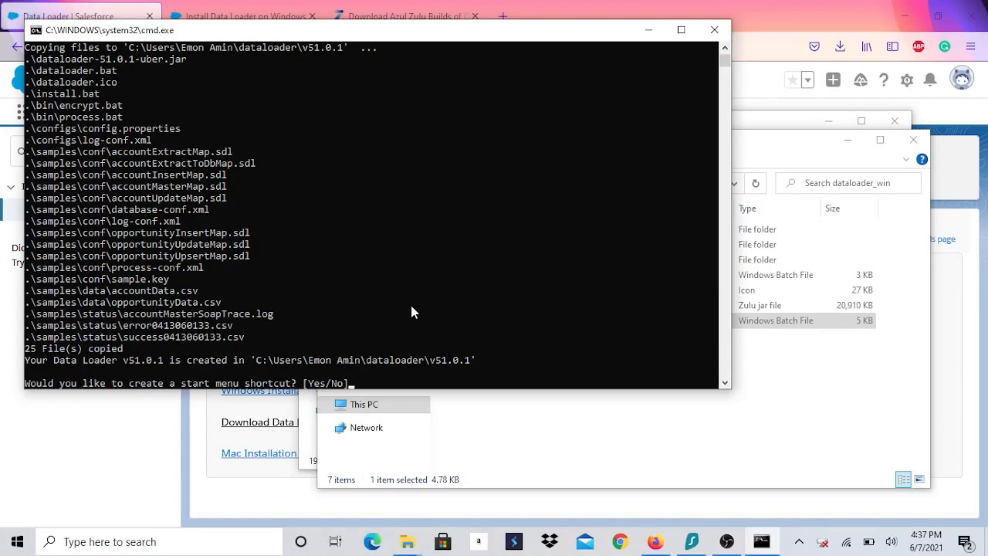
text(Yes)
key(Return)
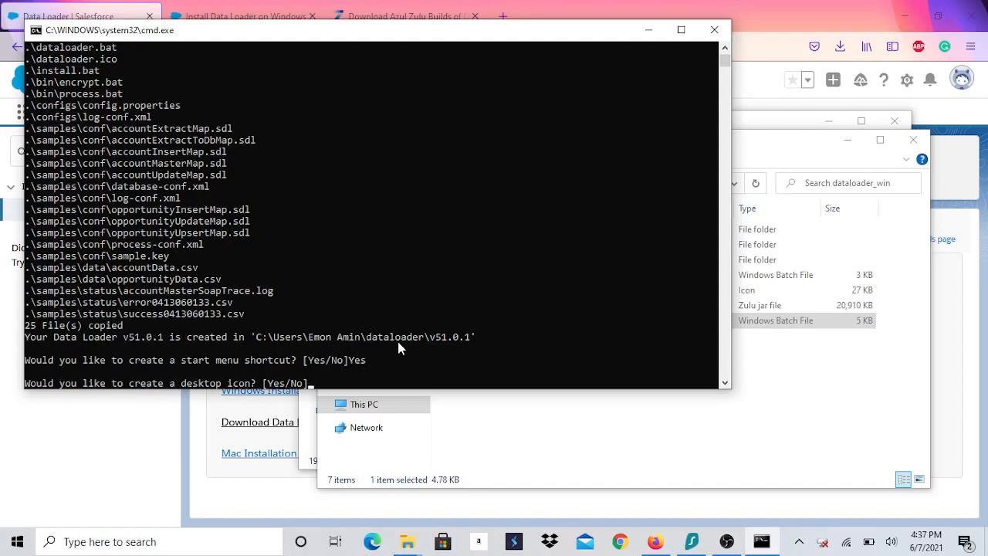
text(Yes)
key(Return)
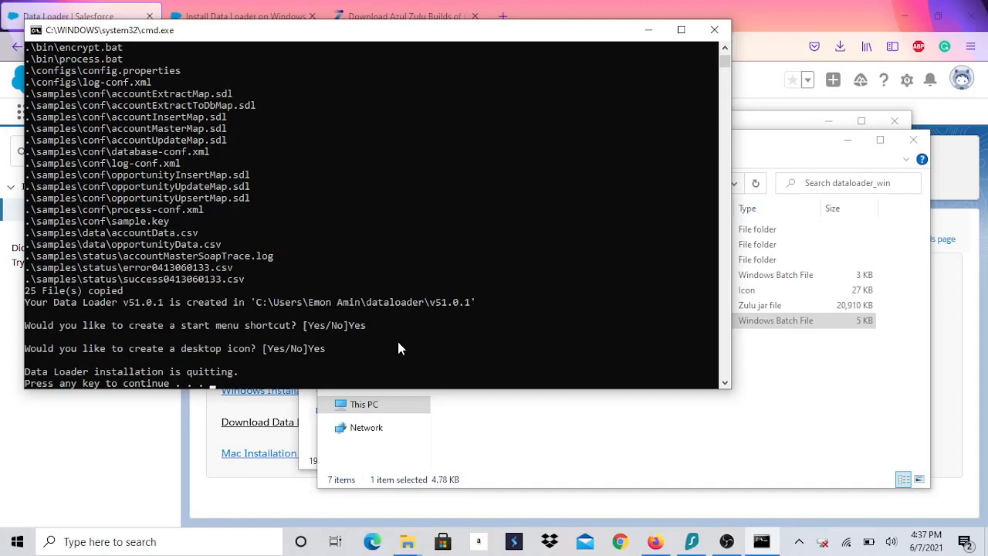
key(Return)
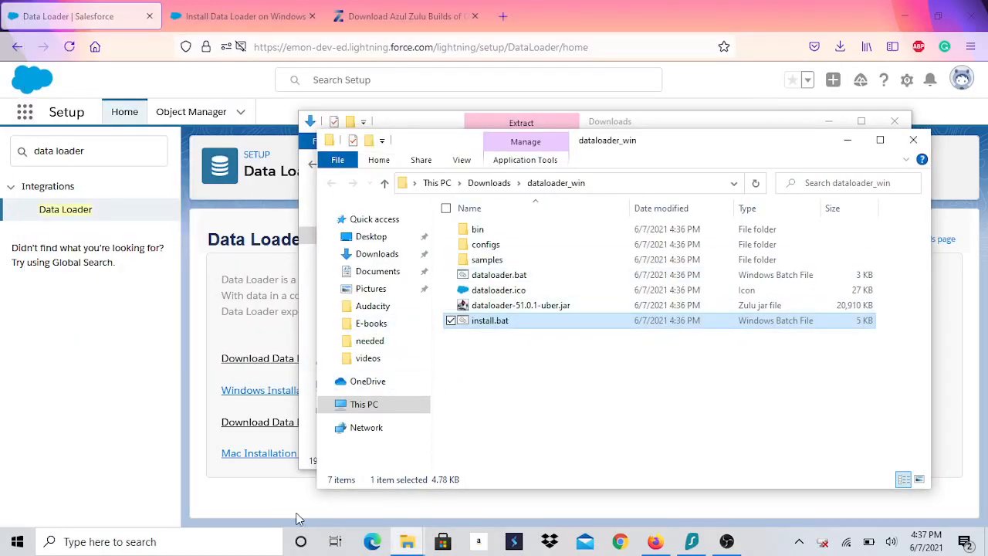
- Search Windows for 'data load' and launch the Dataloader 51.0.1 app
click(173, 541)
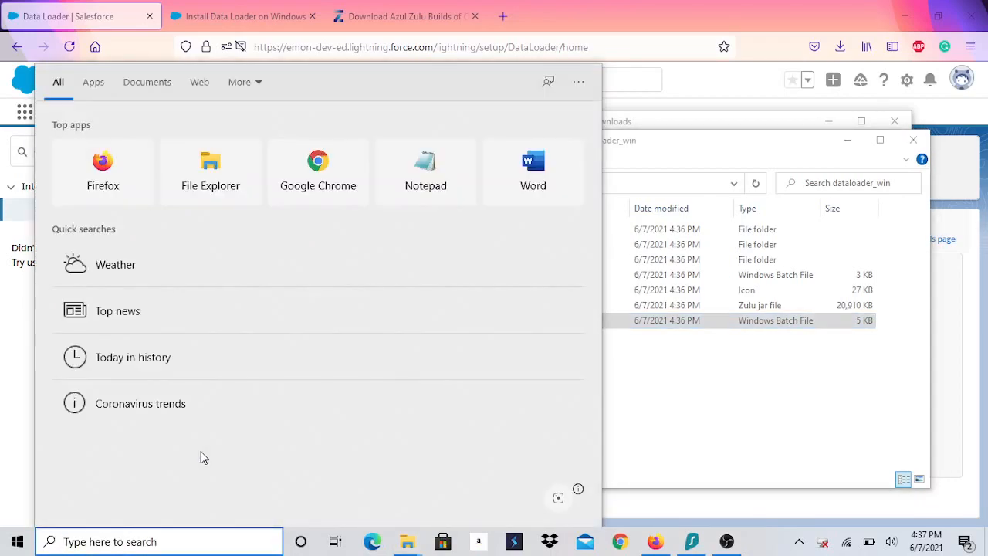
text(data)
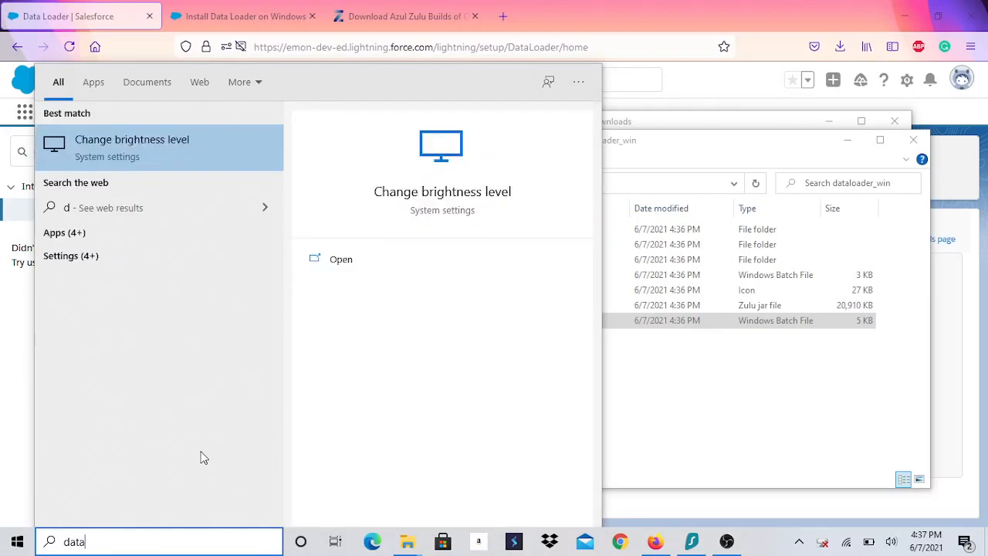
text( loa)
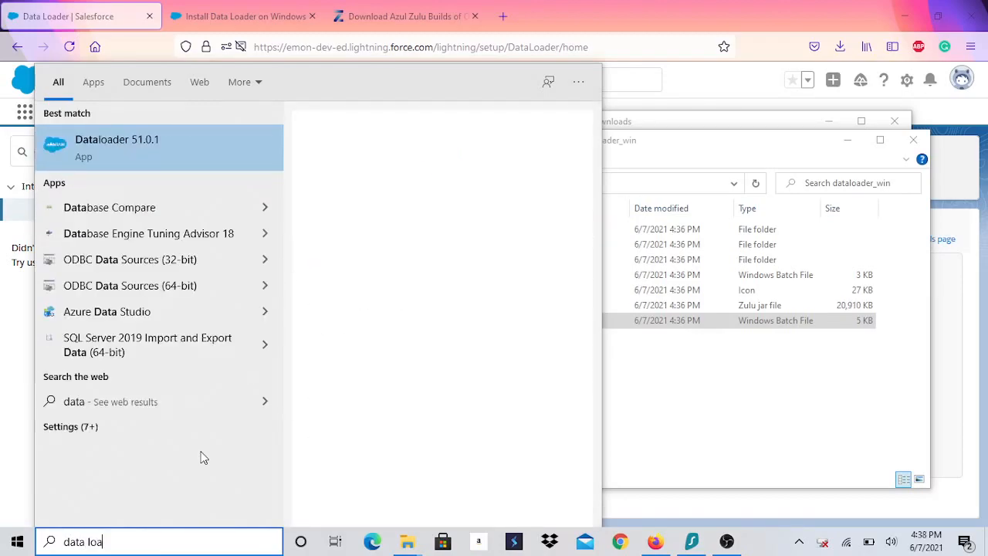
text(d)
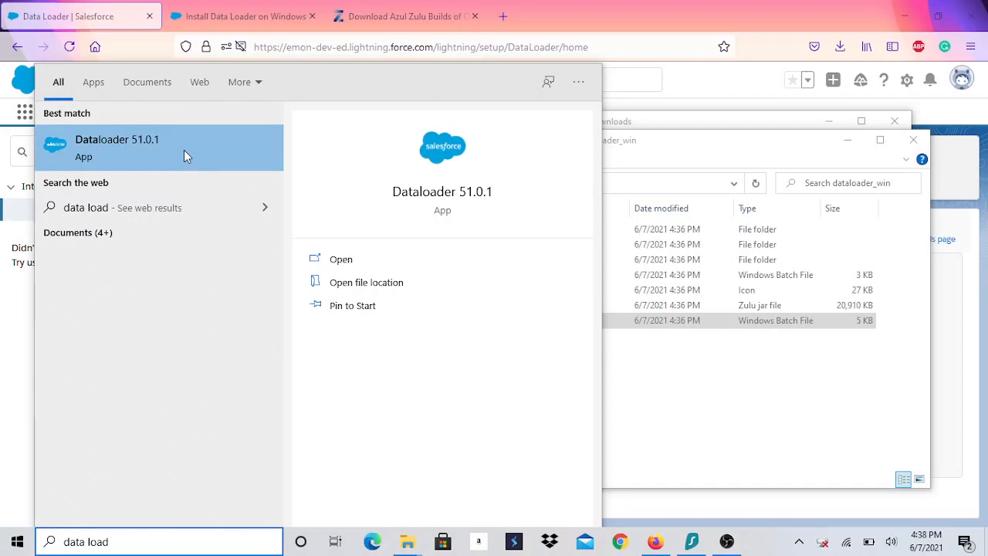
click(184, 150)
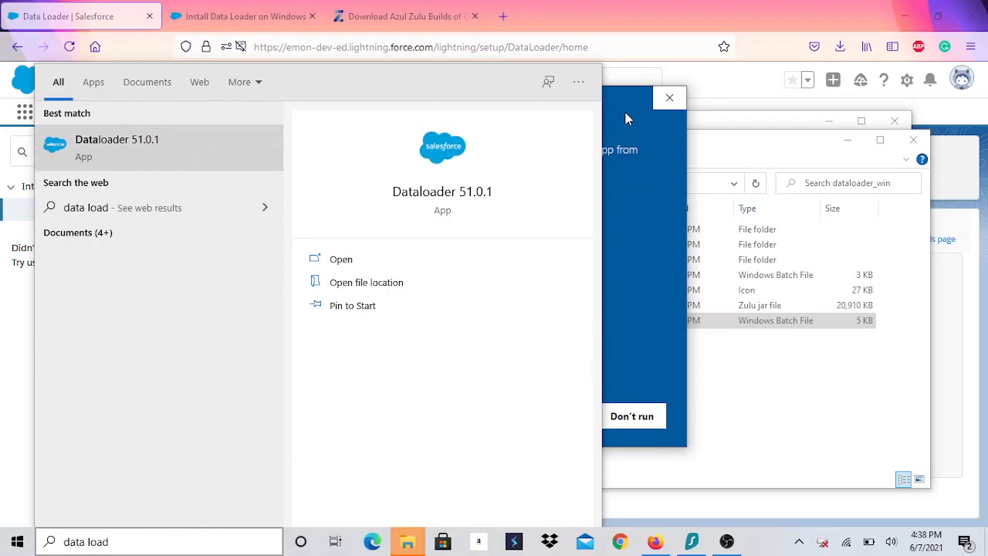
- Dismiss the search panel and allow dataloader.bat past the SmartScreen warning via Run anyway
click(408, 543)
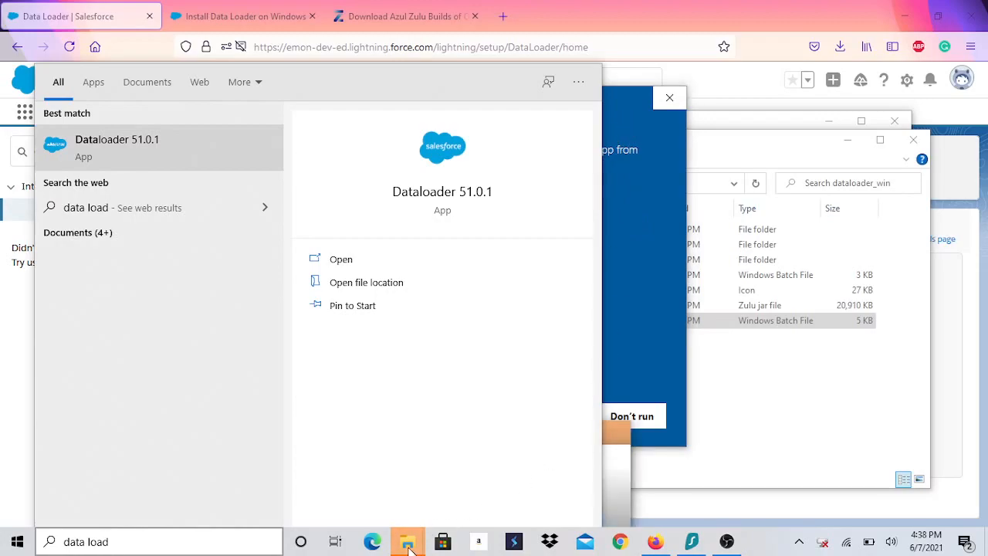
click(407, 542)
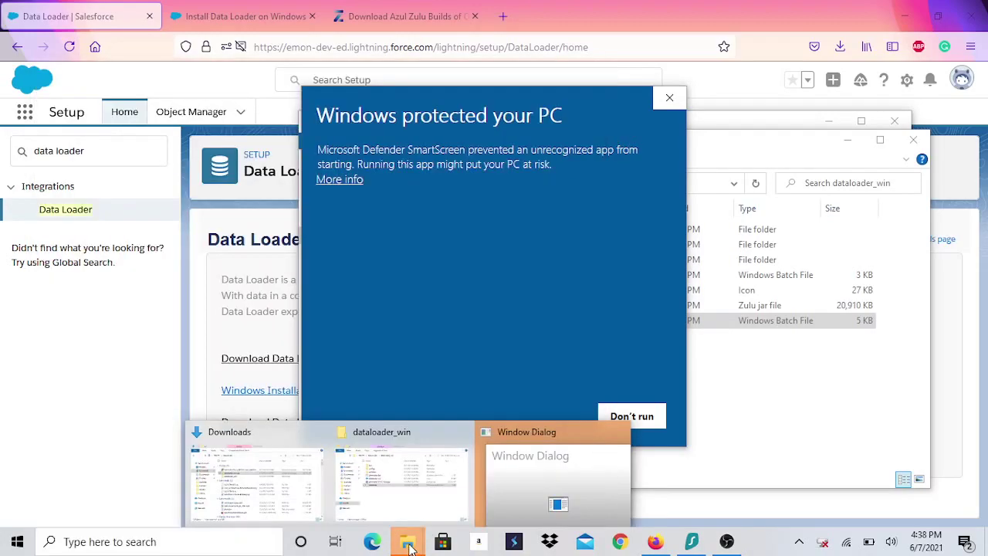
click(340, 179)
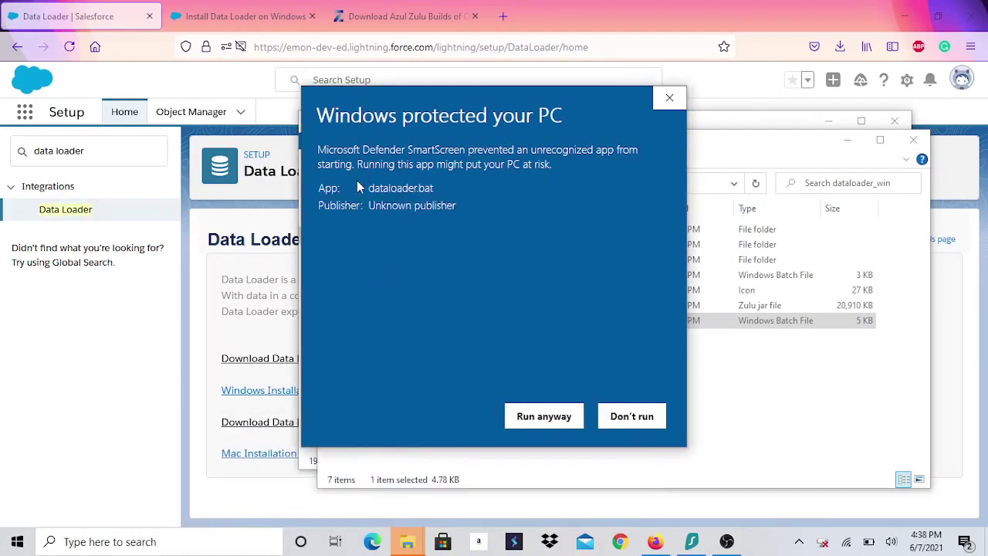
click(543, 416)
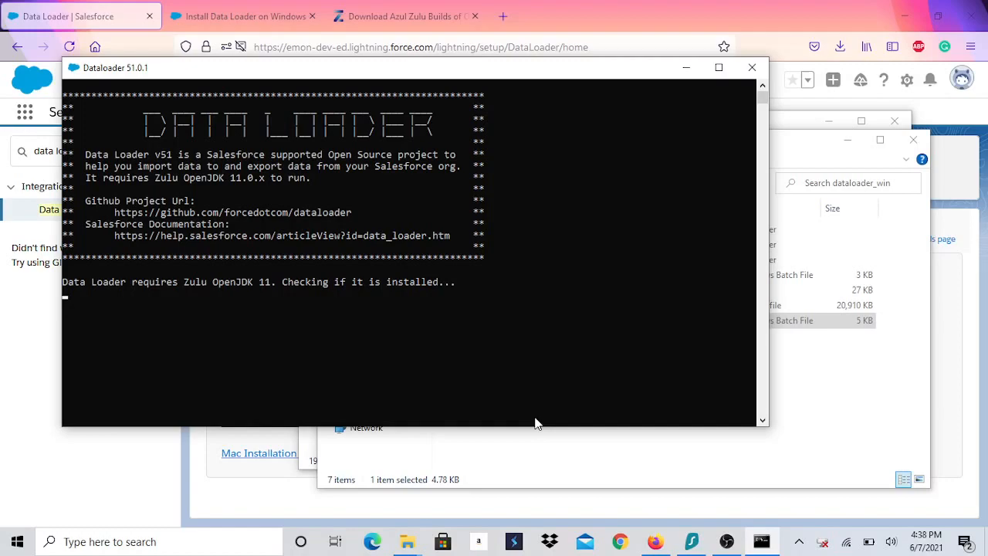